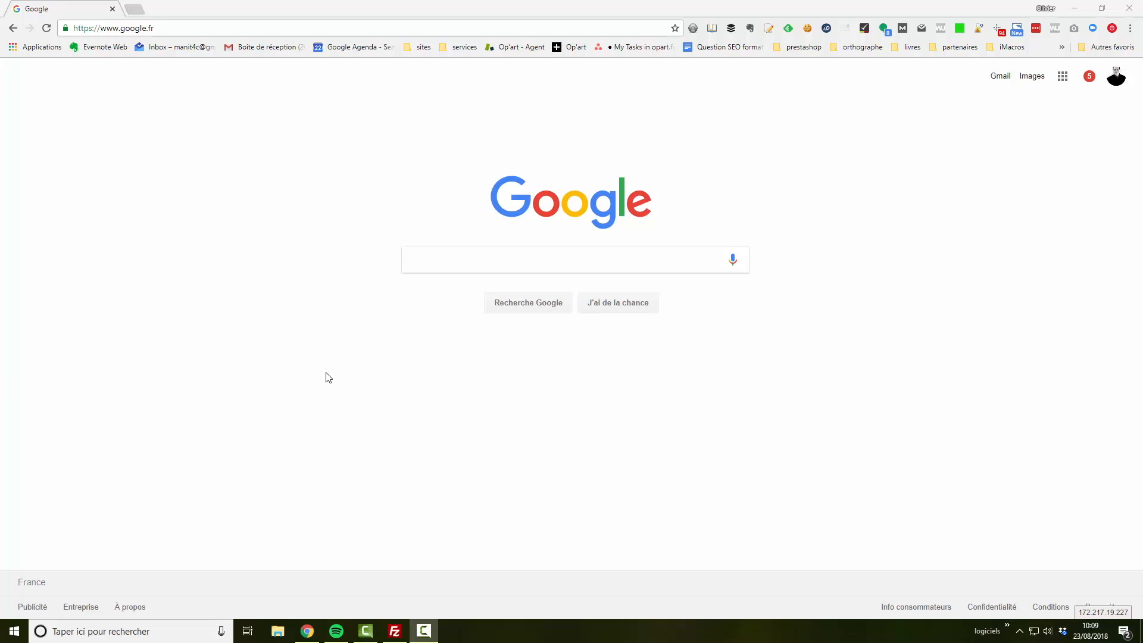
Step: Search Google for "google search console" and open the French Search Console home page from the results
{"action": "left_click", "coordinate": [328, 377]}
{"action": "type", "text": "go"}
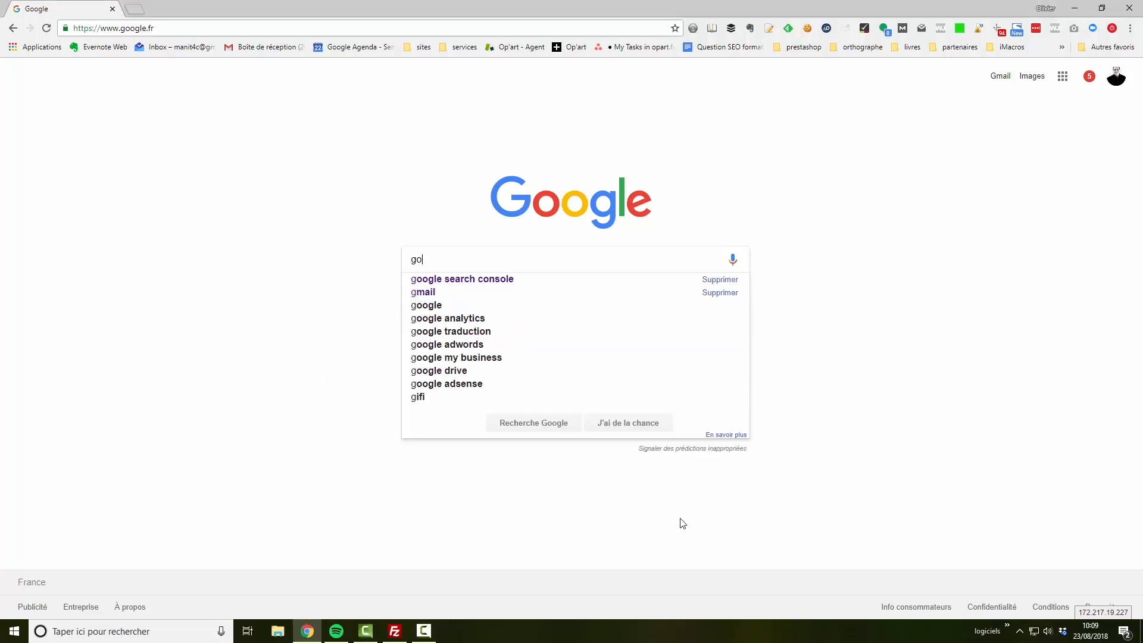
{"action": "type", "text": "ogle search "}
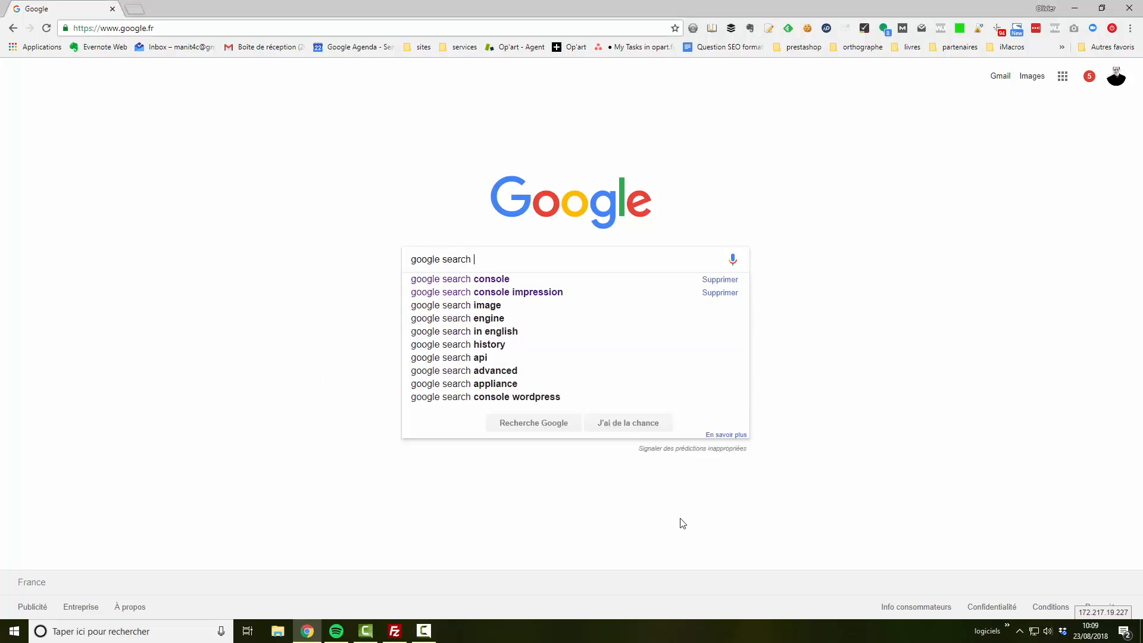
{"action": "type", "text": "console"}
{"action": "key", "text": "Return"}
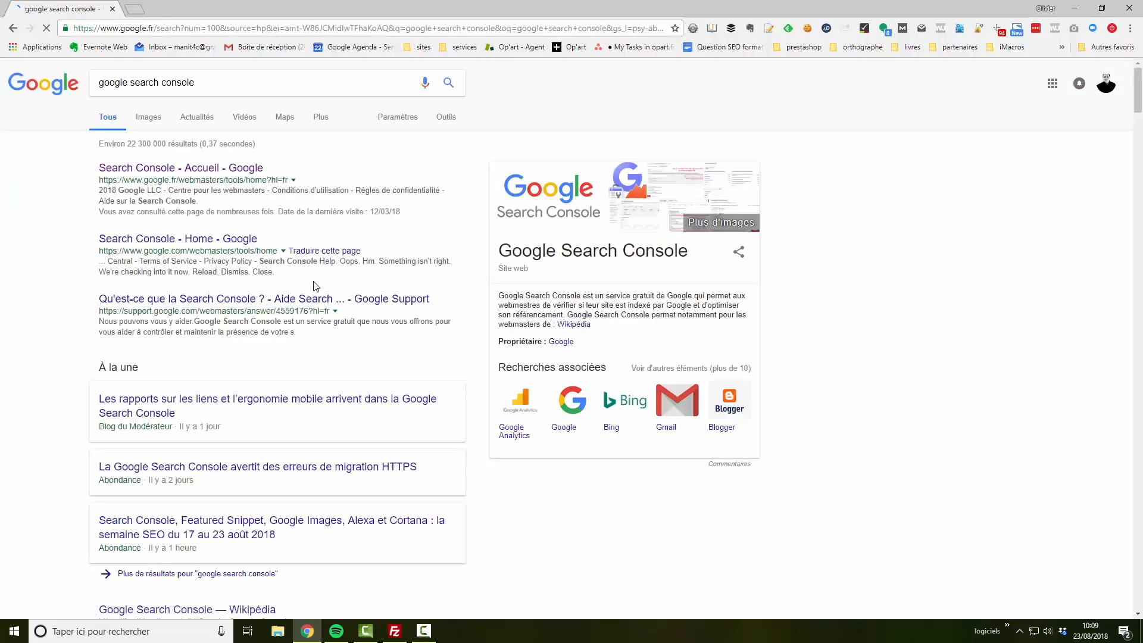
{"action": "left_click", "coordinate": [184, 170]}
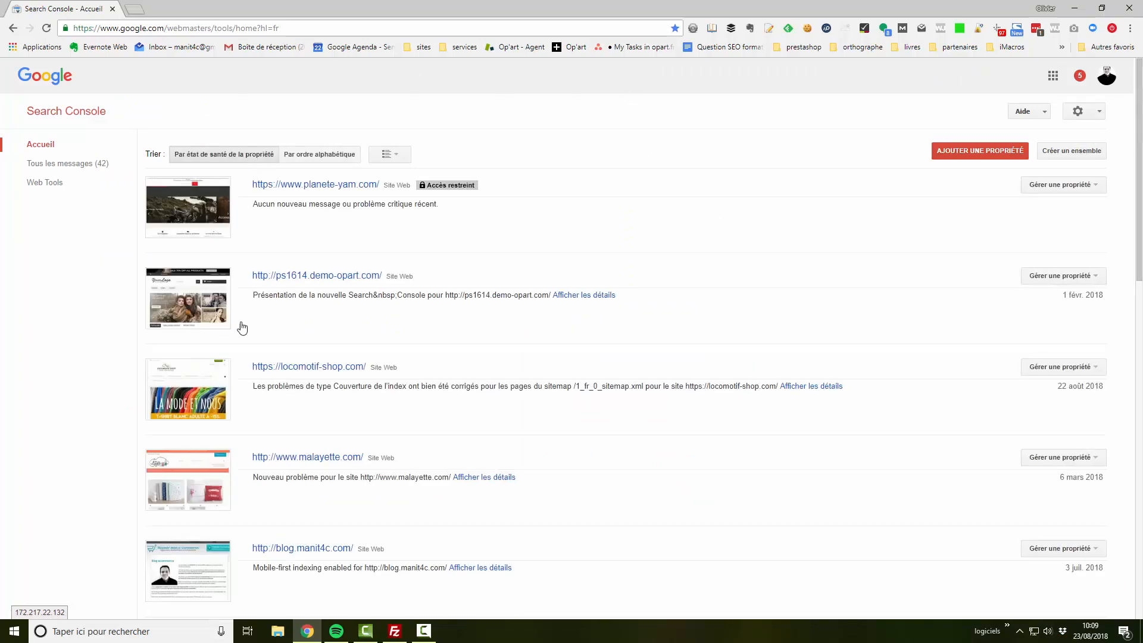
{"action": "scroll", "coordinate": [256, 369], "scroll_direction": "down", "scroll_amount": 5}
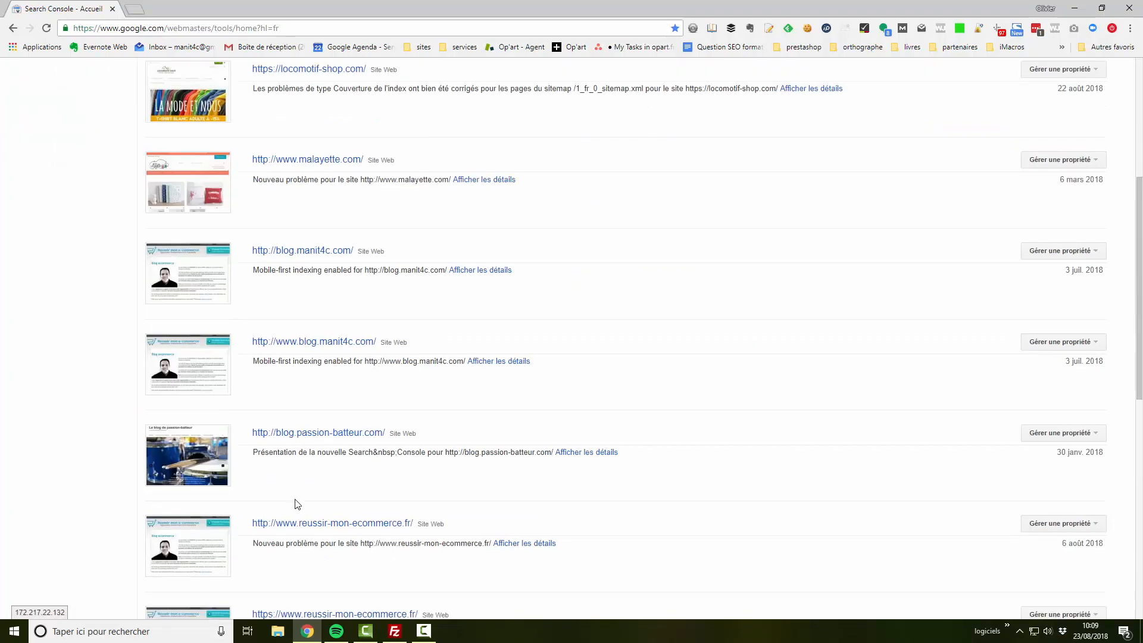
{"action": "scroll", "coordinate": [315, 428], "scroll_direction": "up", "scroll_amount": 4}
{"action": "scroll", "coordinate": [332, 363], "scroll_direction": "up", "scroll_amount": 1}
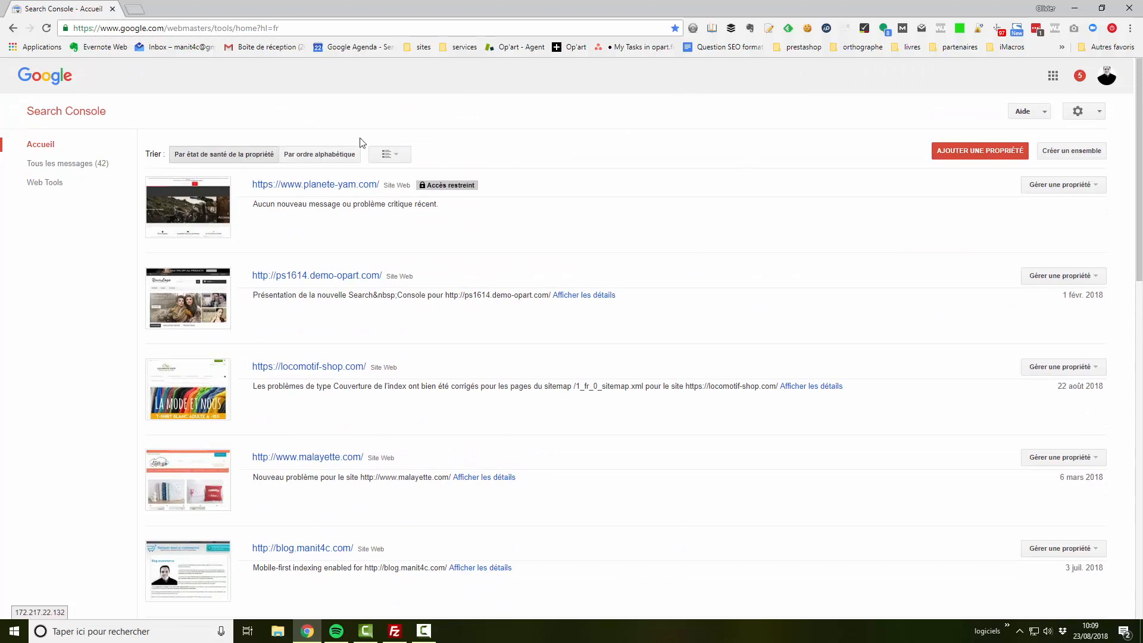
{"action": "left_click", "coordinate": [967, 156]}
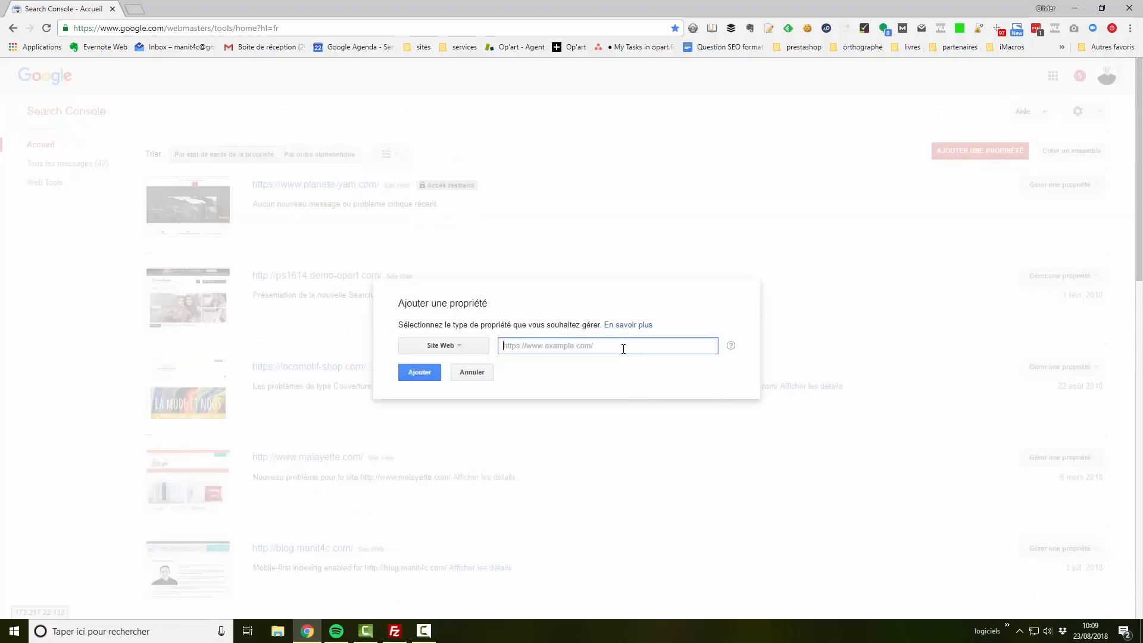
{"action": "type", "text": "https://www."}
{"action": "type", "text": "manit4c.com"}
{"action": "left_click", "coordinate": [427, 376]}
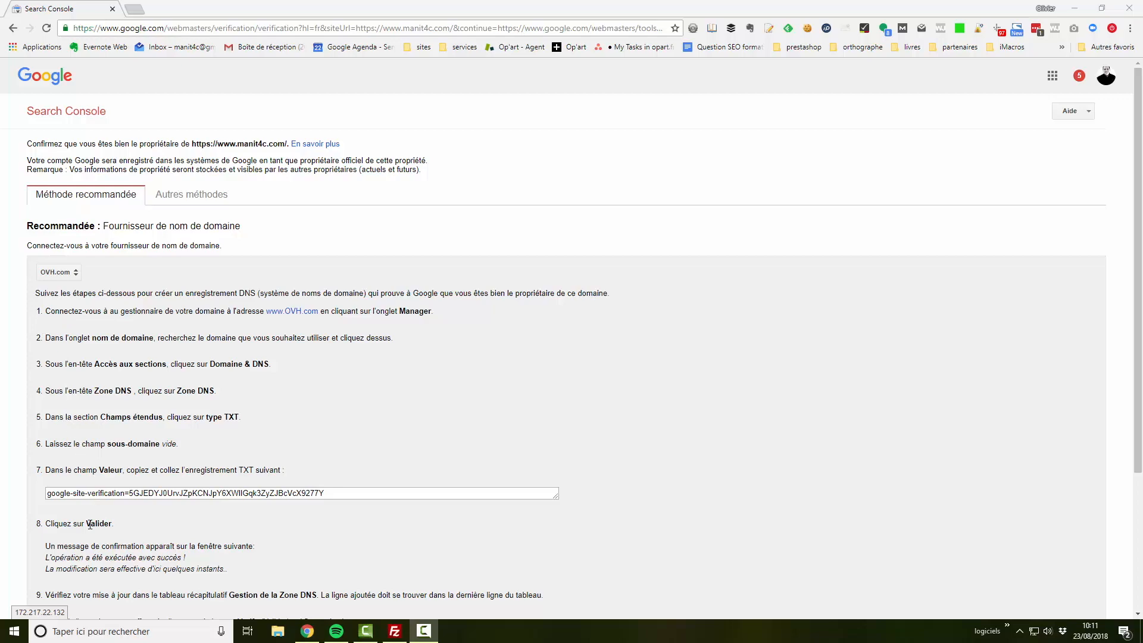
Step: Choose the alternative verification method "Importer un fichier HTML" and save the validation file to the desktop (Bureau)
{"action": "scroll", "coordinate": [98, 518], "scroll_direction": "down", "scroll_amount": 4}
{"action": "scroll", "coordinate": [113, 482], "scroll_direction": "up", "scroll_amount": 4}
{"action": "left_click", "coordinate": [187, 202]}
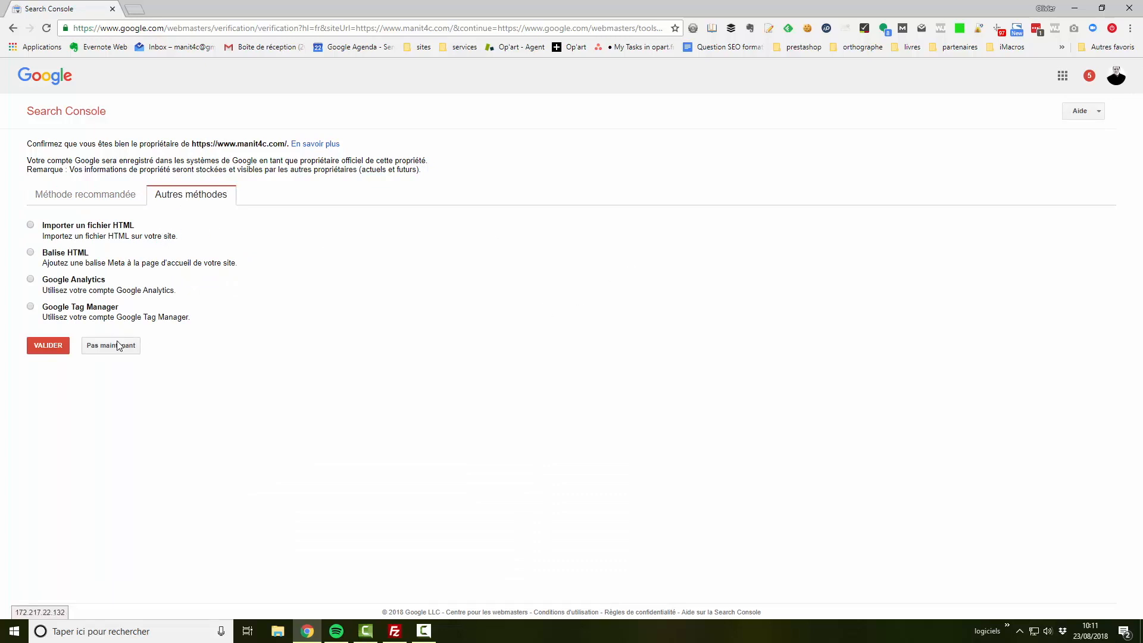
{"action": "left_click", "coordinate": [99, 234]}
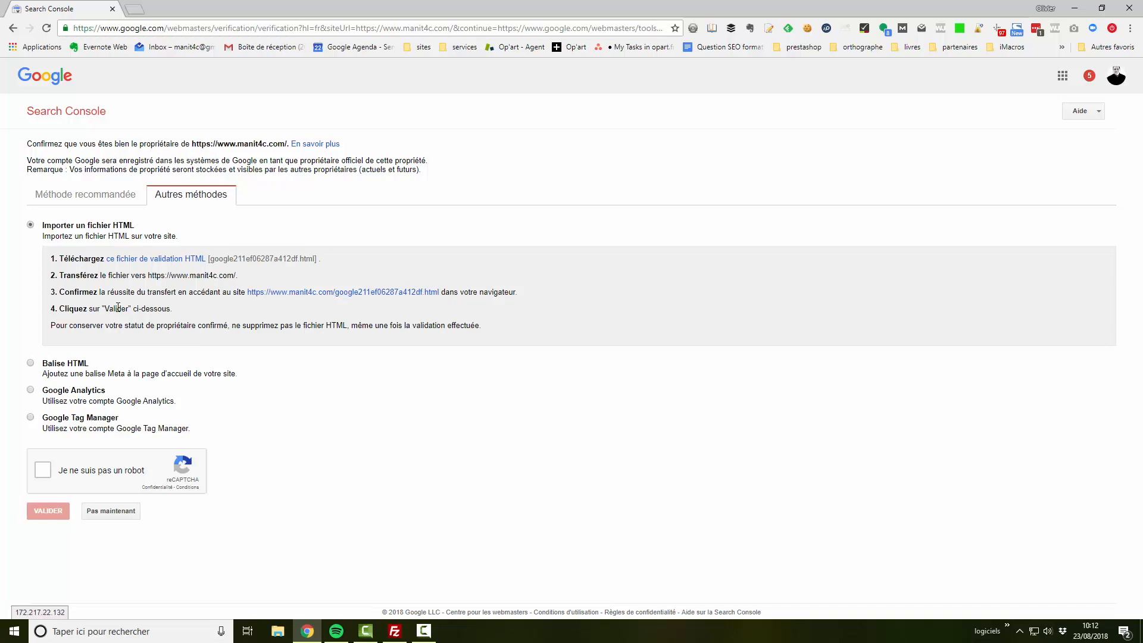
{"action": "left_click", "coordinate": [146, 261]}
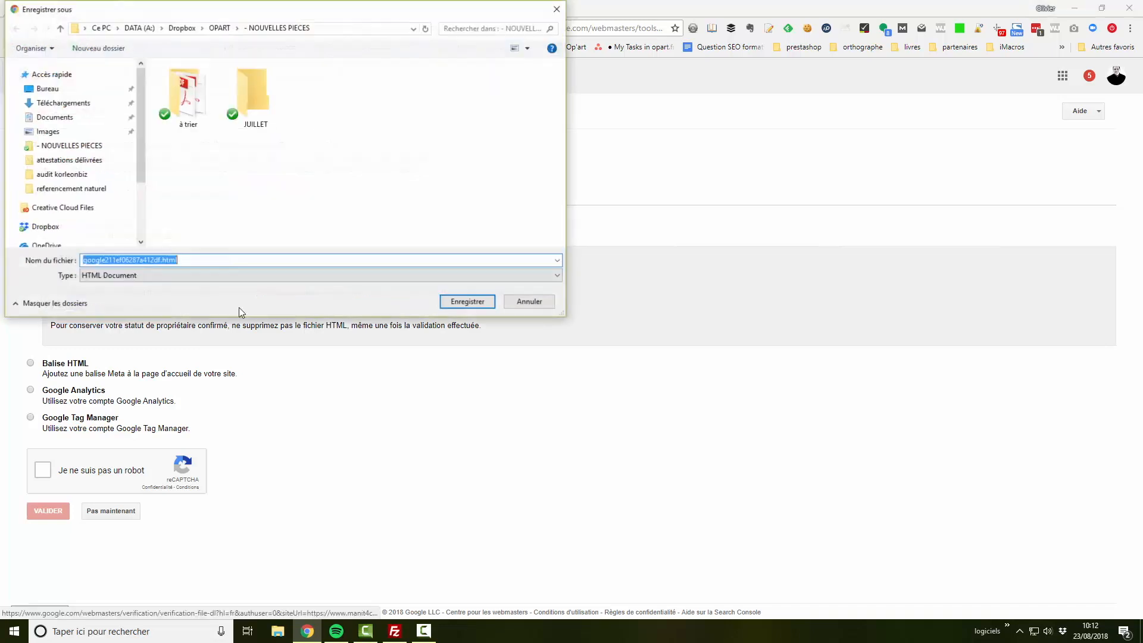
{"action": "scroll", "coordinate": [122, 171], "scroll_direction": "up", "scroll_amount": 3}
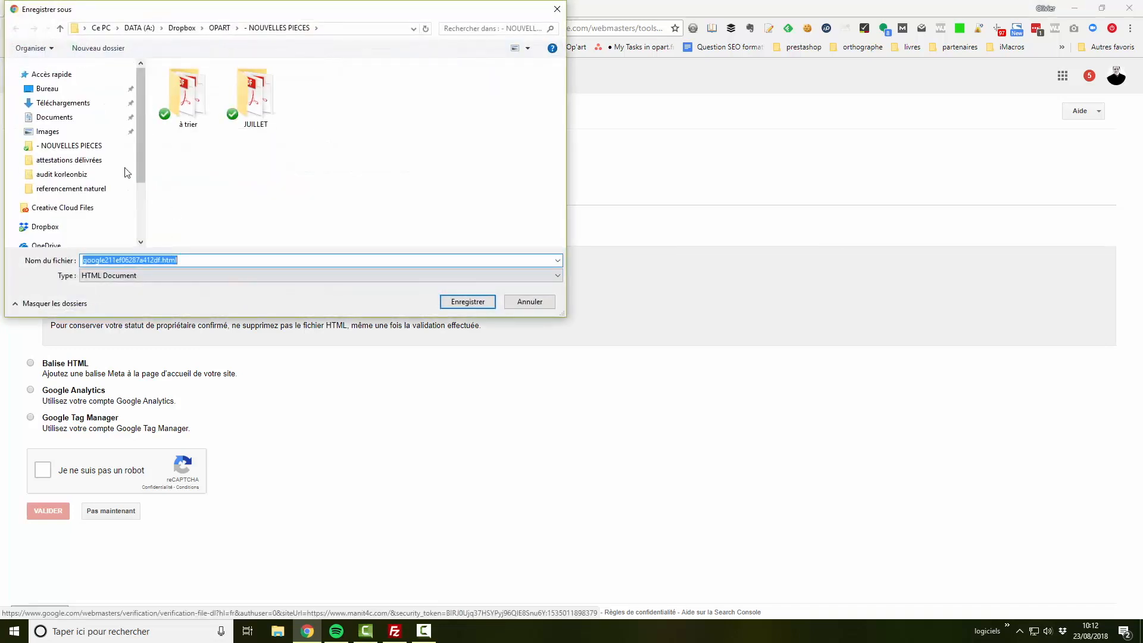
{"action": "left_click", "coordinate": [60, 89]}
{"action": "left_click", "coordinate": [451, 301]}
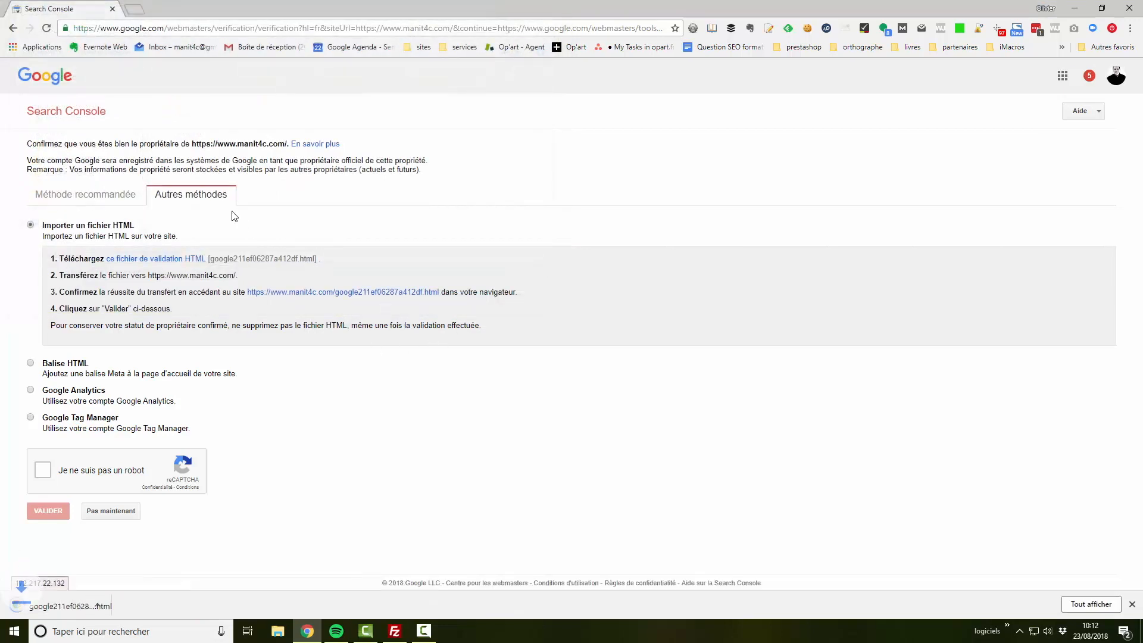
Step: Switch to FileZilla and upload the HTML validation file from the desktop to the manit4c.com site's remote folder
{"action": "key", "text": "alt+Tab"}
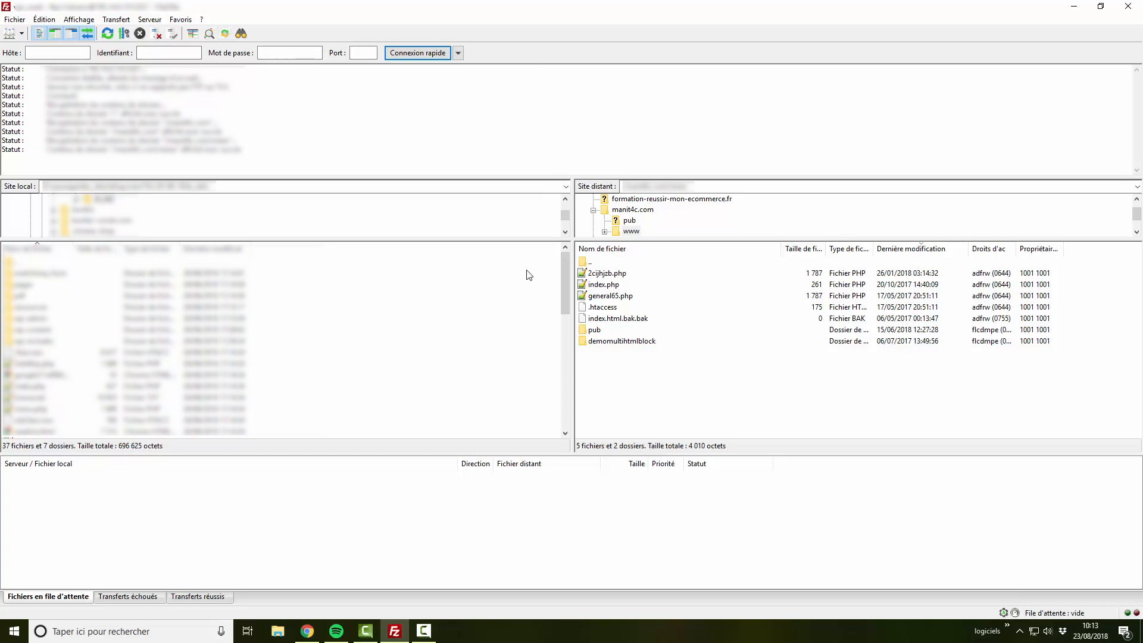
{"action": "double_click", "coordinate": [127, 185]}
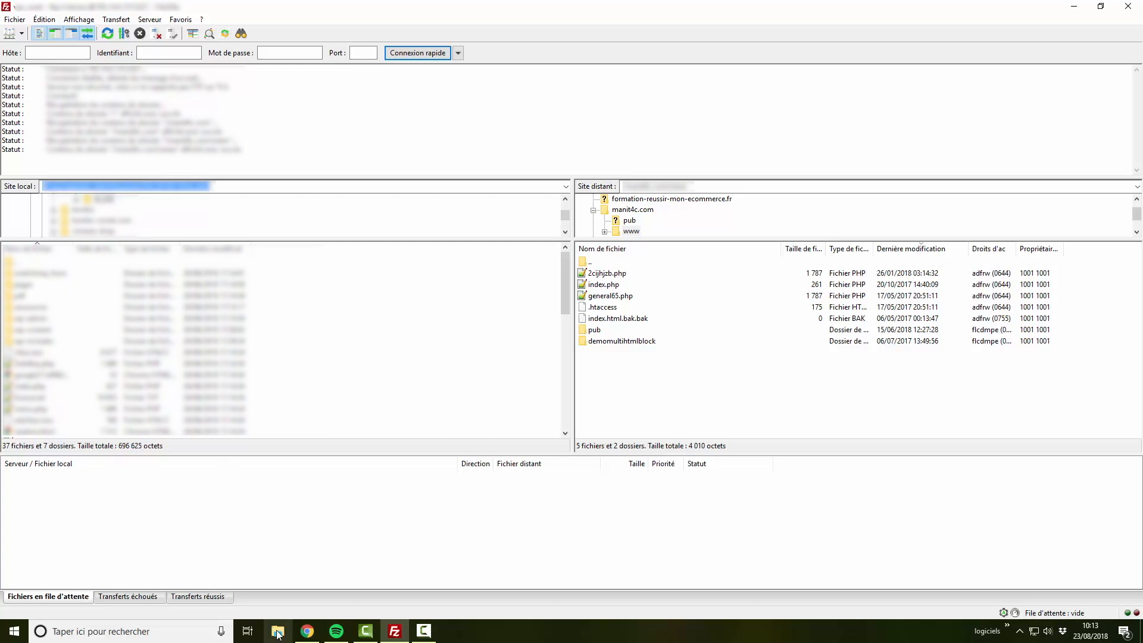
{"action": "key", "text": "super+Down"}
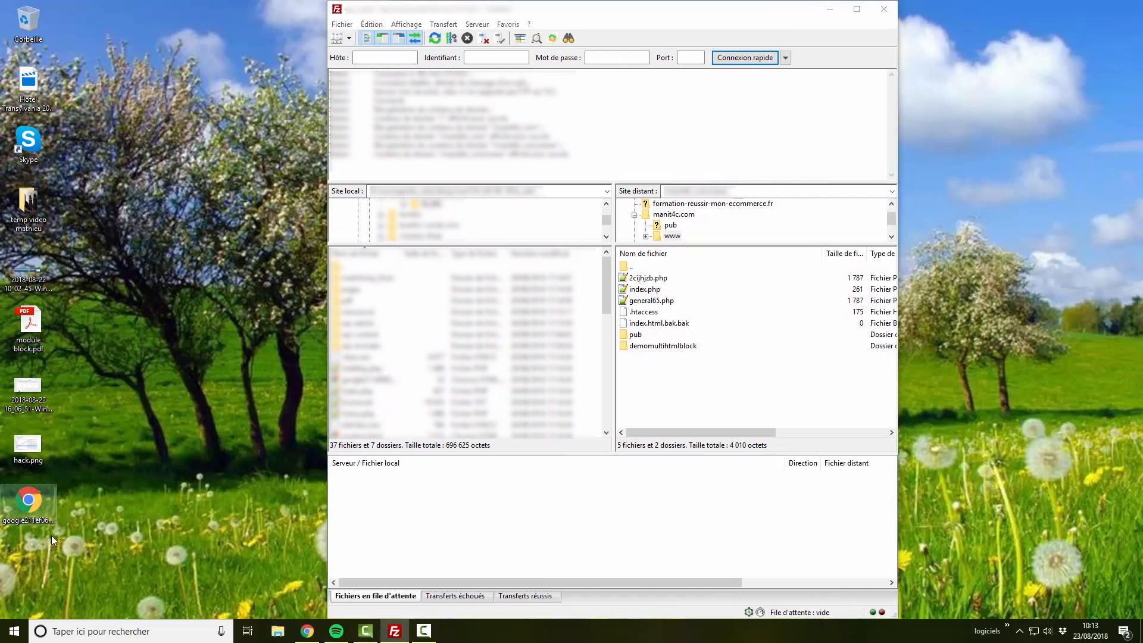
{"action": "left_click_drag", "start_coordinate": [30, 515], "coordinate": [678, 385]}
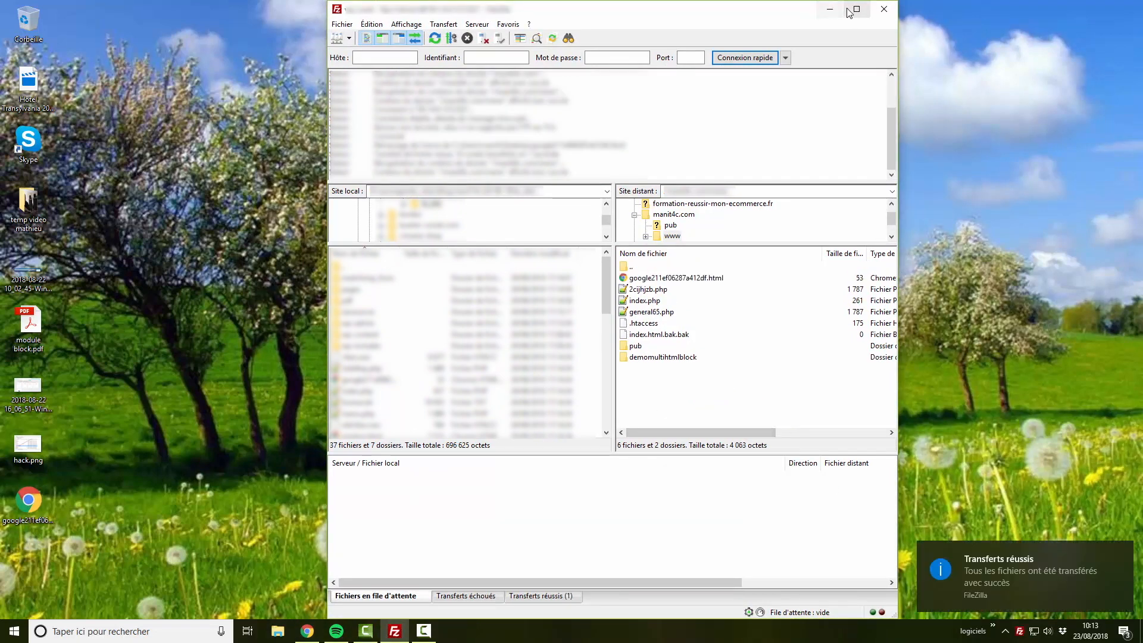
Step: Switch back to Chrome, check the uploaded validation file through its site link in a new tab, and return to the verification page
{"action": "key", "text": "alt+Tab"}
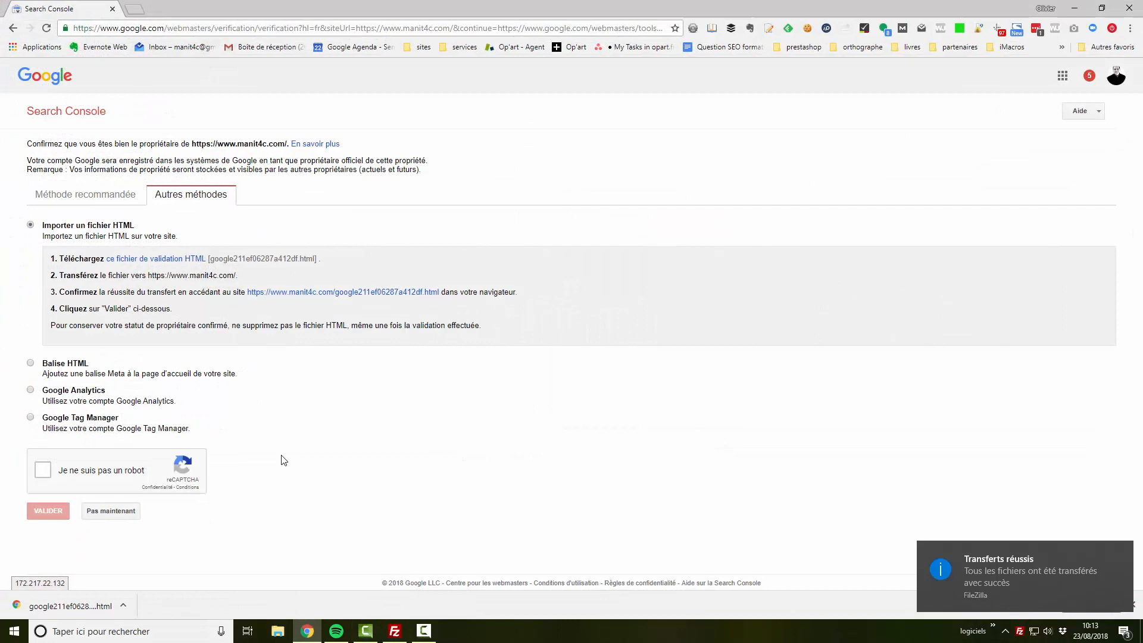
{"action": "right_click", "coordinate": [342, 294]}
{"action": "left_click", "coordinate": [309, 331]}
{"action": "left_click", "coordinate": [311, 296]}
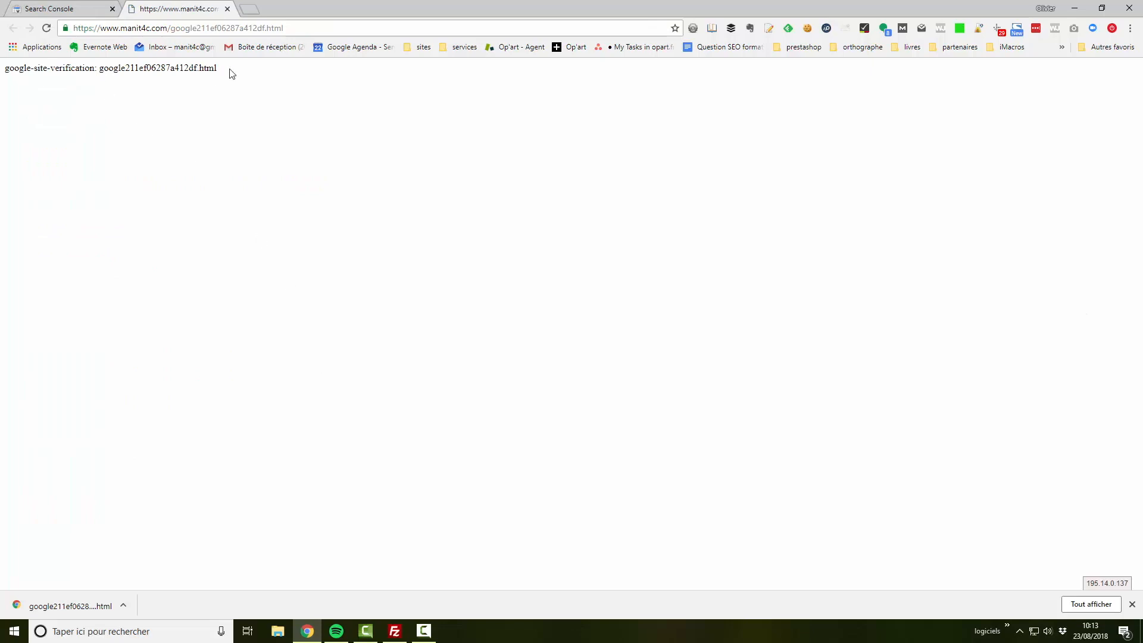
{"action": "left_click_drag", "start_coordinate": [231, 73], "coordinate": [8, 83]}
{"action": "left_click", "coordinate": [13, 89]}
{"action": "left_click", "coordinate": [88, 4]}
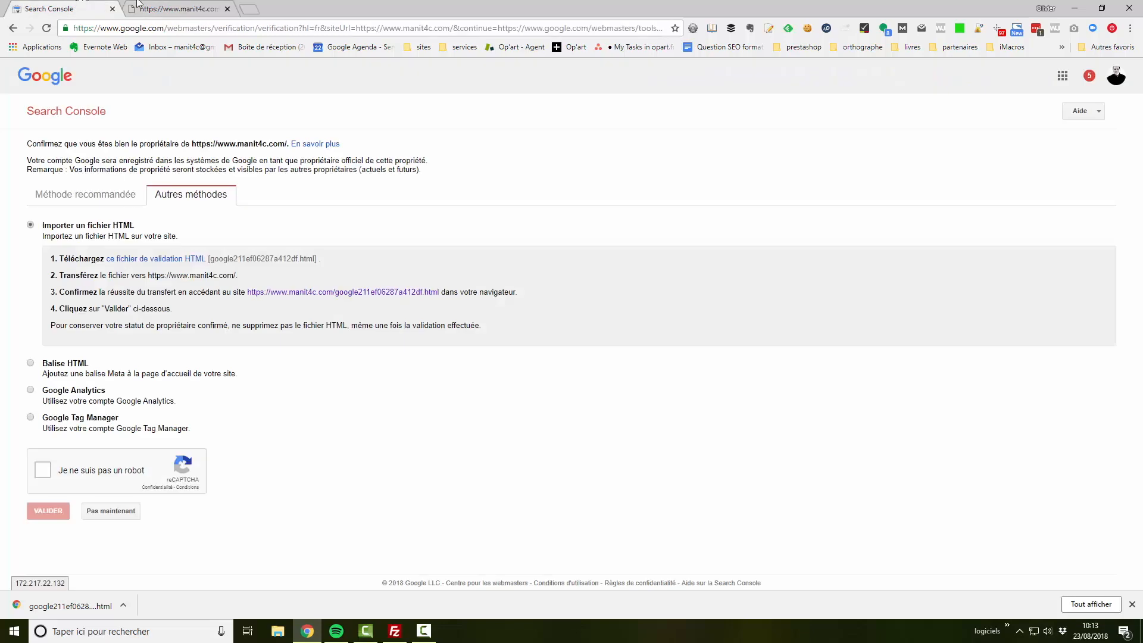
{"action": "left_click", "coordinate": [42, 469]}
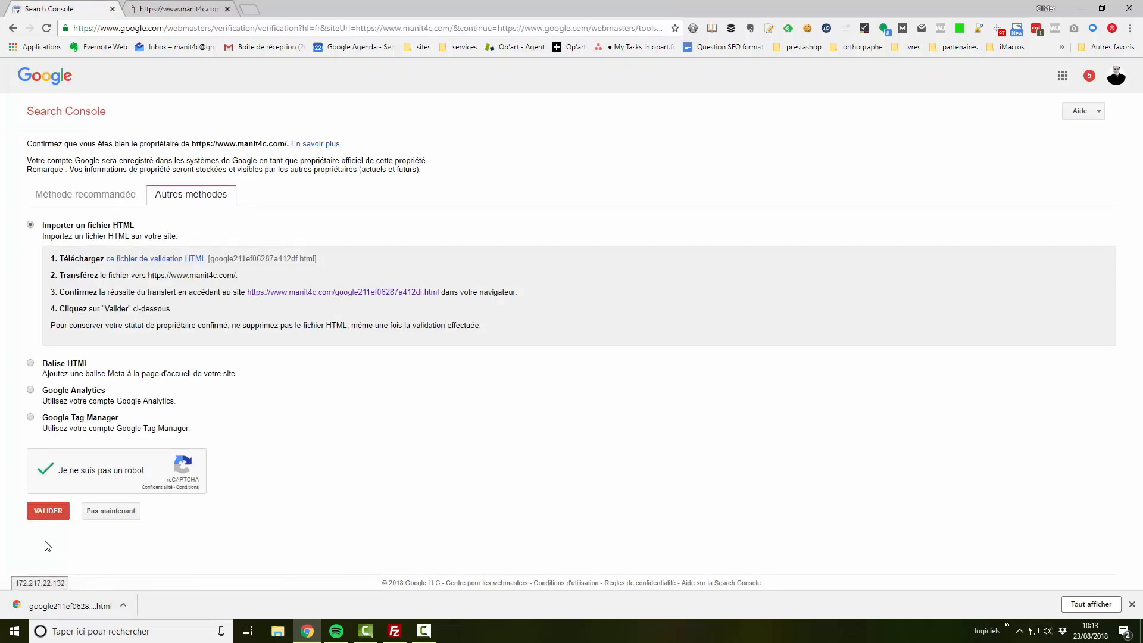
{"action": "left_click", "coordinate": [48, 510]}
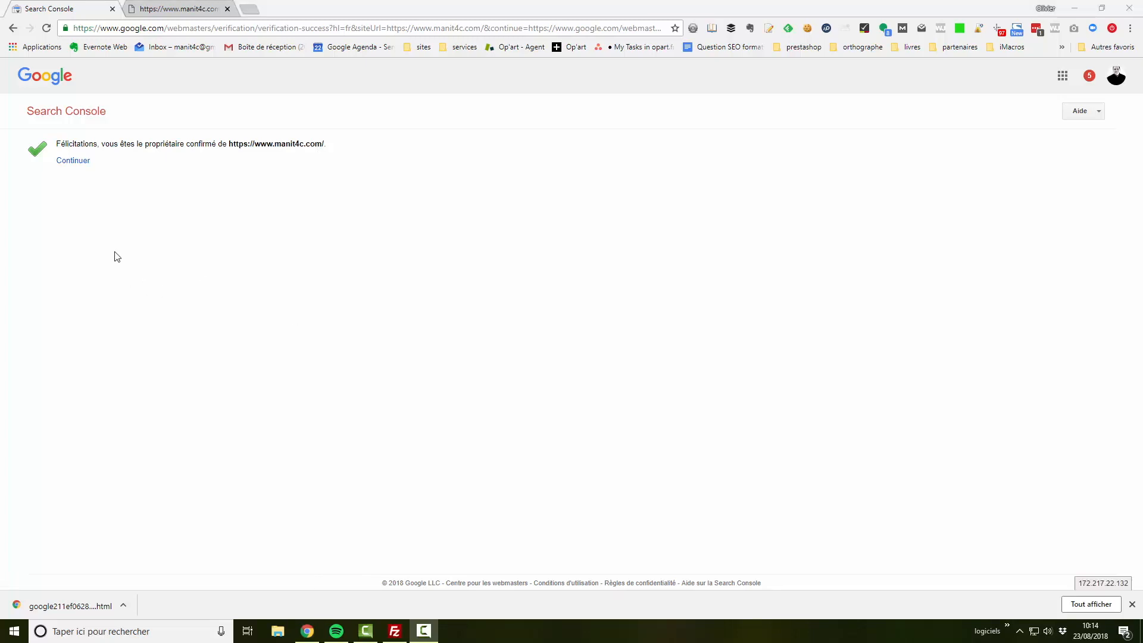
{"action": "left_click", "coordinate": [76, 167]}
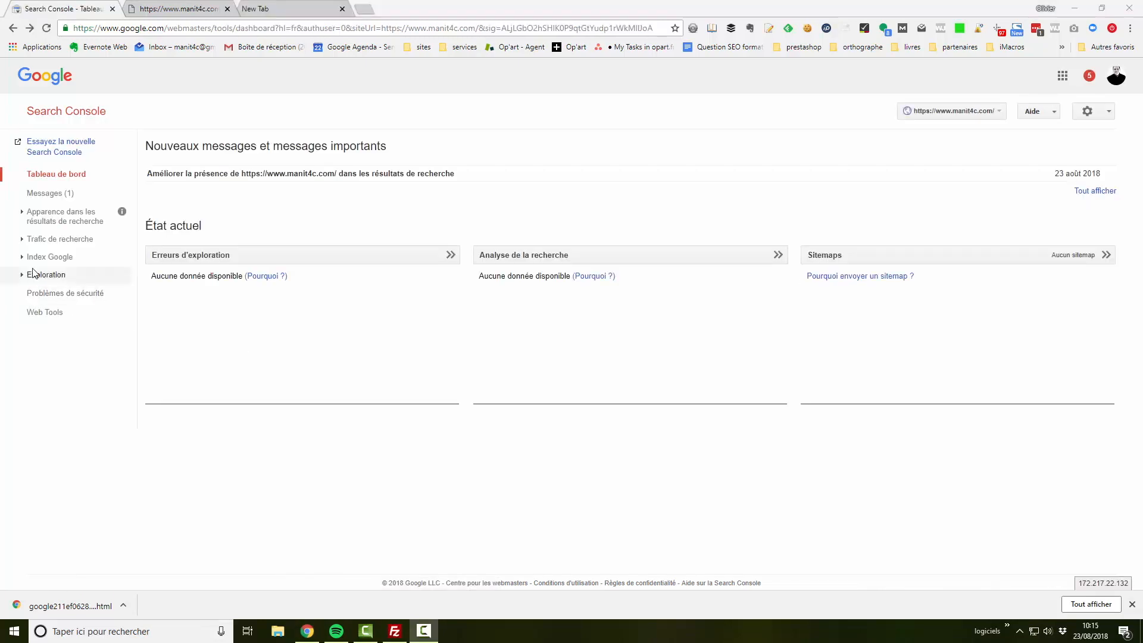
Step: Fetch the site's home page with "Explorer comme Google", leaving the path empty and using the Ordinateur Googlebot type
{"action": "left_click", "coordinate": [23, 275]}
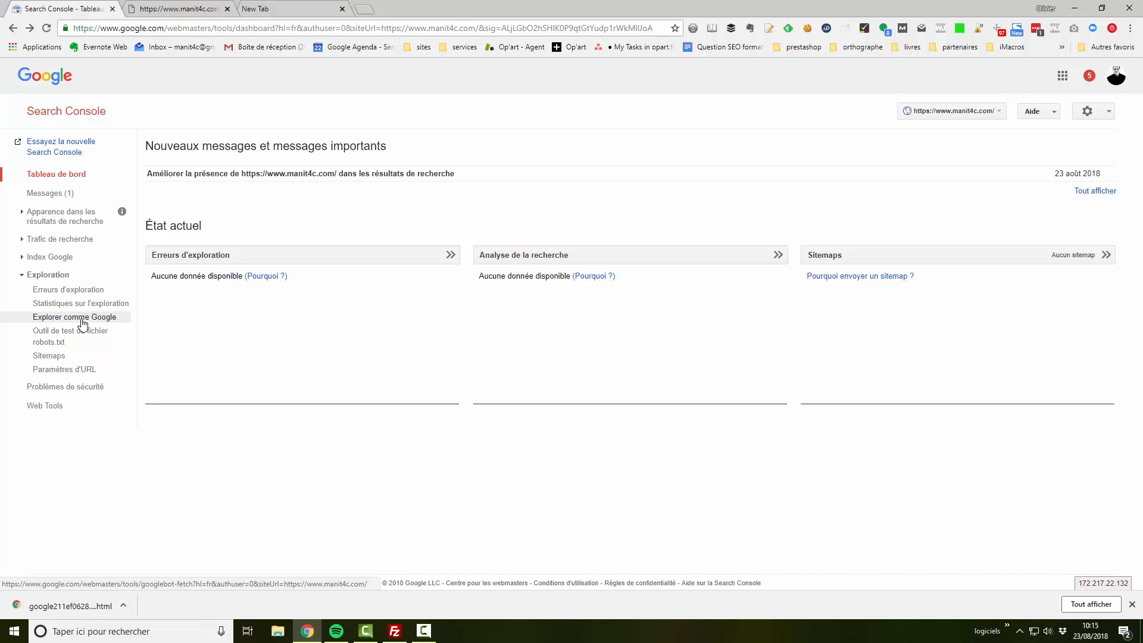
{"action": "left_click", "coordinate": [82, 320]}
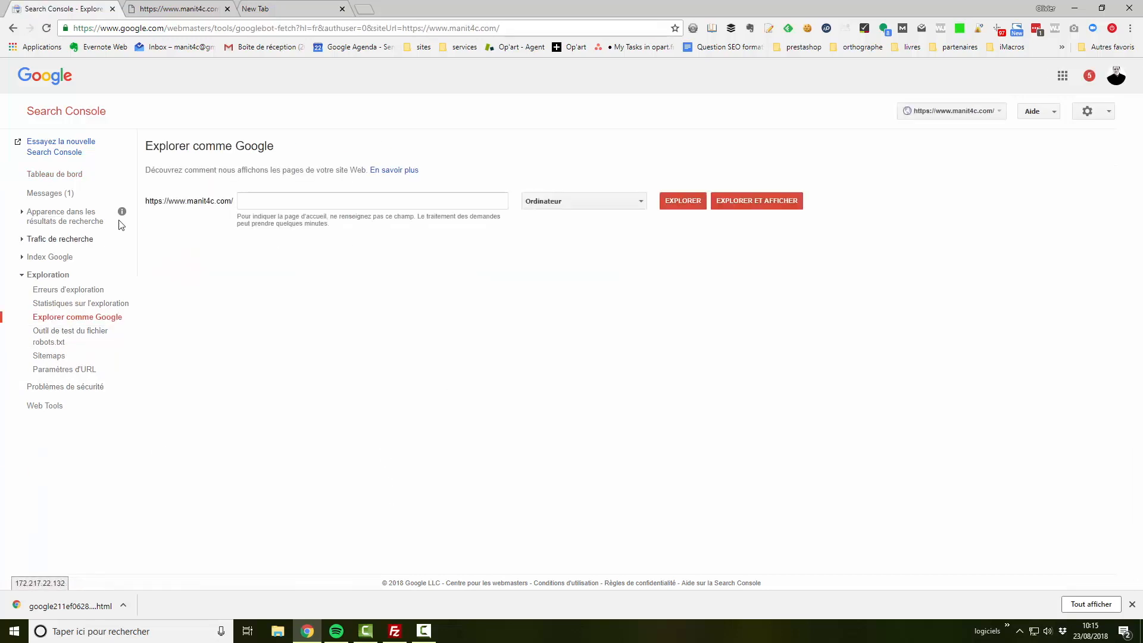
{"action": "left_click_drag", "start_coordinate": [146, 201], "coordinate": [235, 208]}
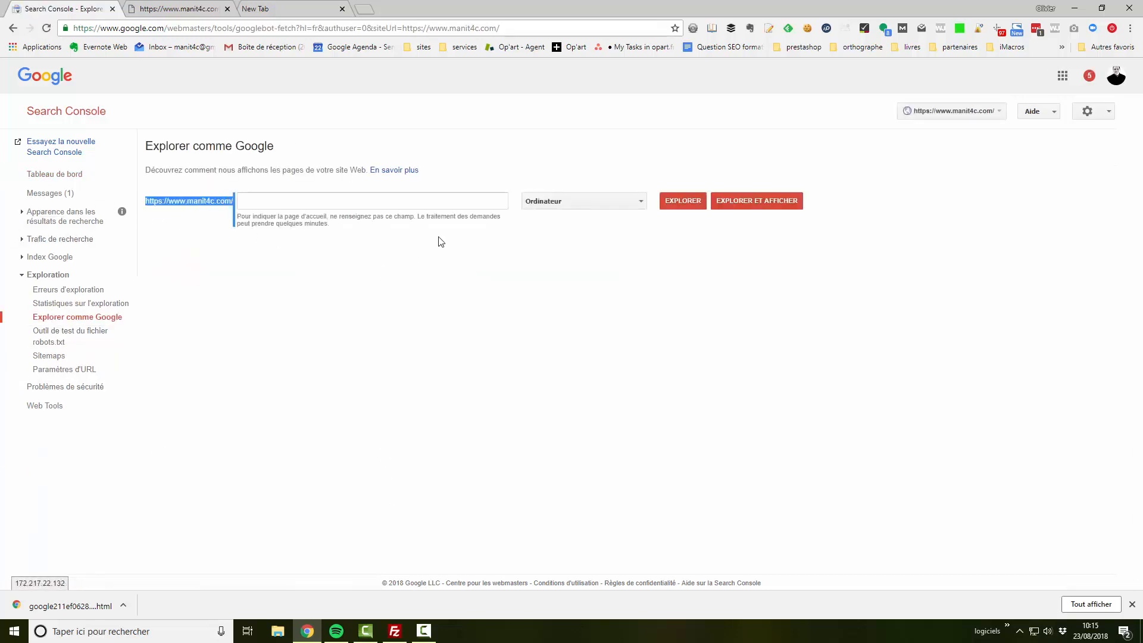
{"action": "left_click", "coordinate": [442, 241]}
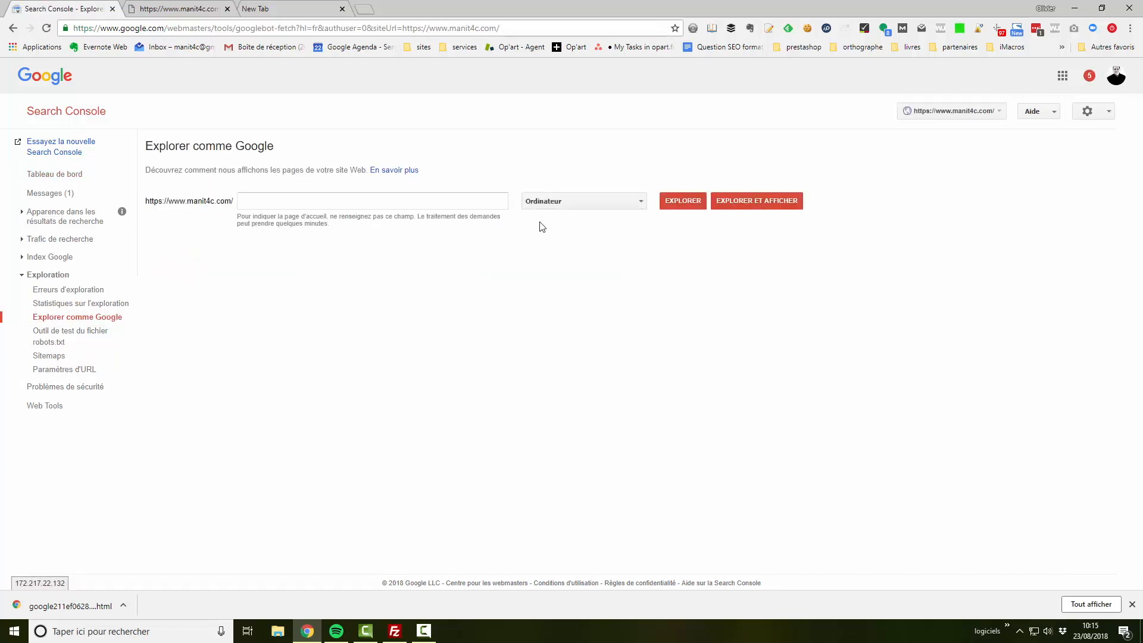
{"action": "left_click", "coordinate": [682, 205]}
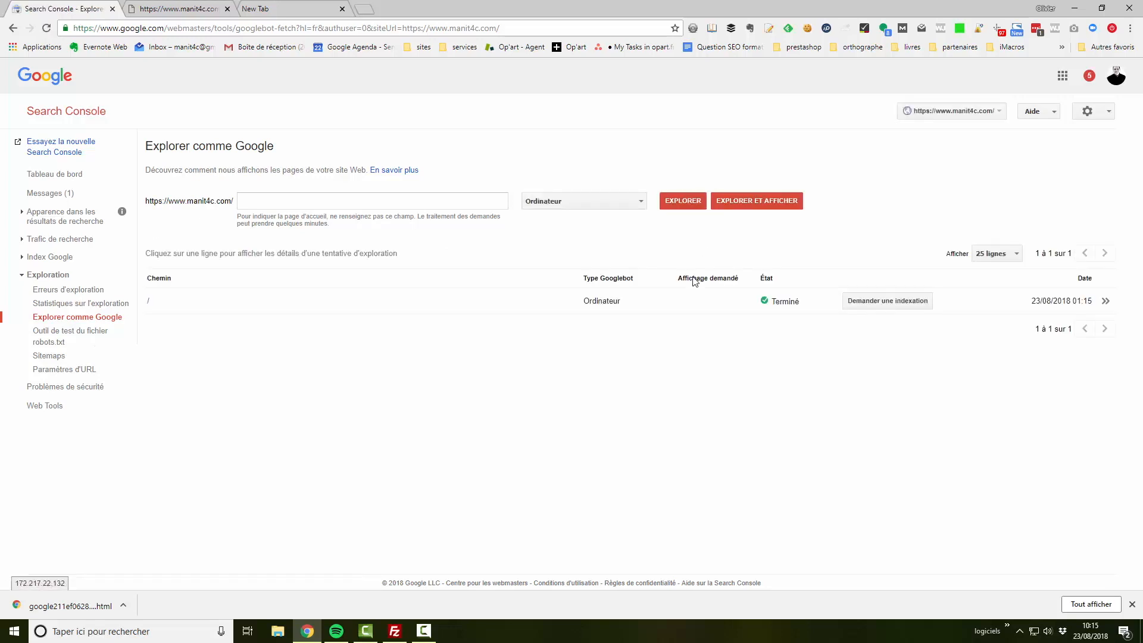
Step: Request indexing of the fetched home page and complete the reCAPTCHA for the submission
{"action": "left_click", "coordinate": [895, 307]}
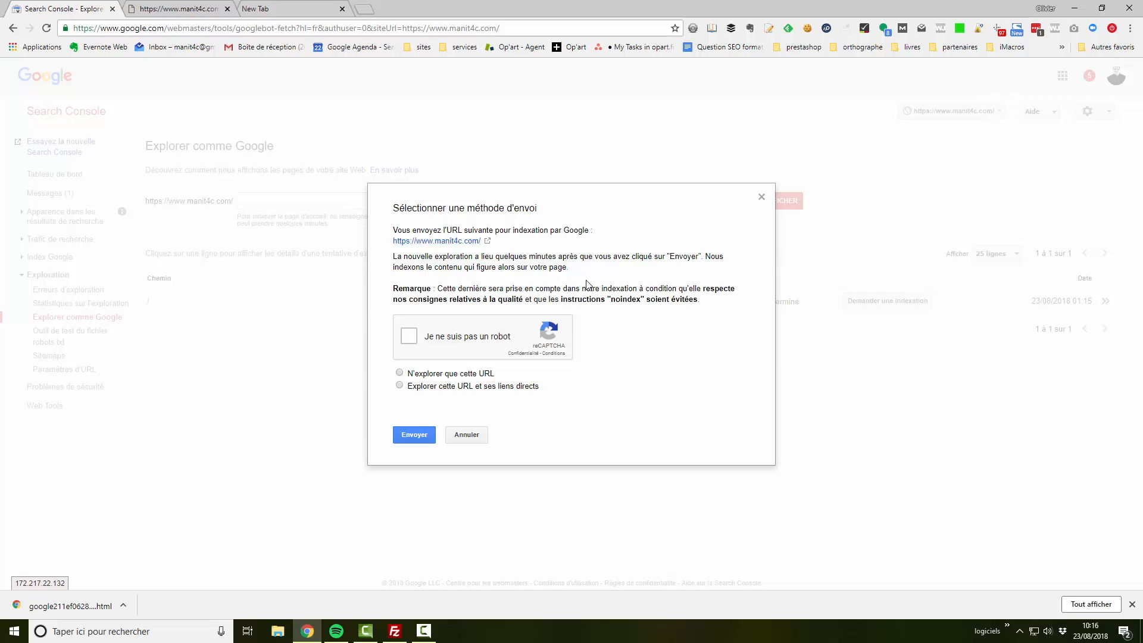
{"action": "left_click", "coordinate": [409, 337]}
{"action": "mouse_move", "coordinate": [430, 388]}
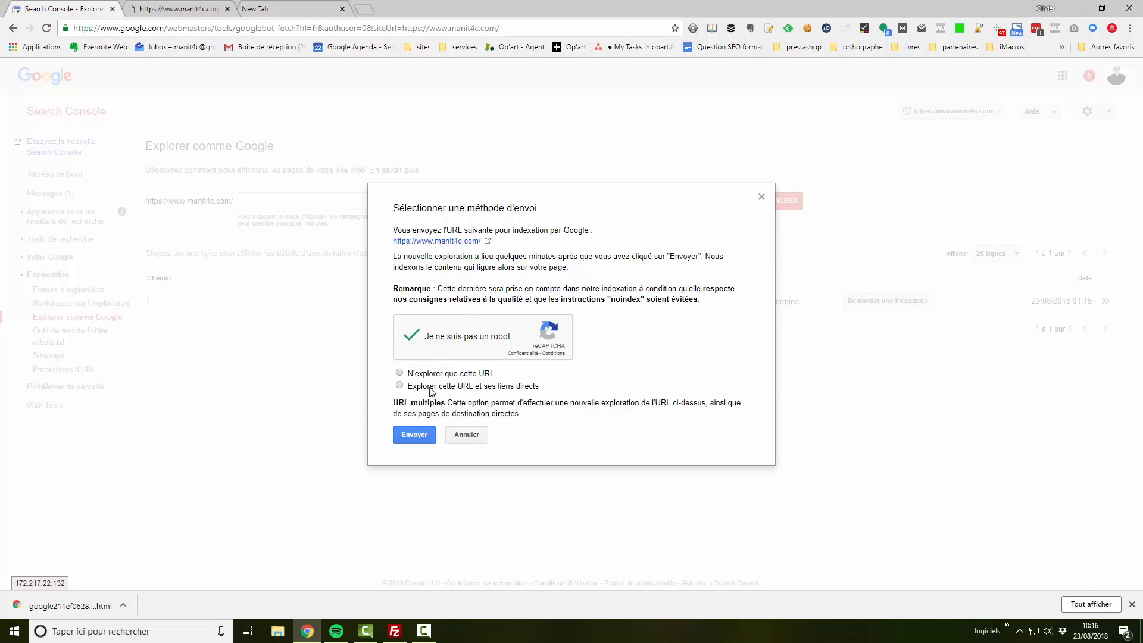